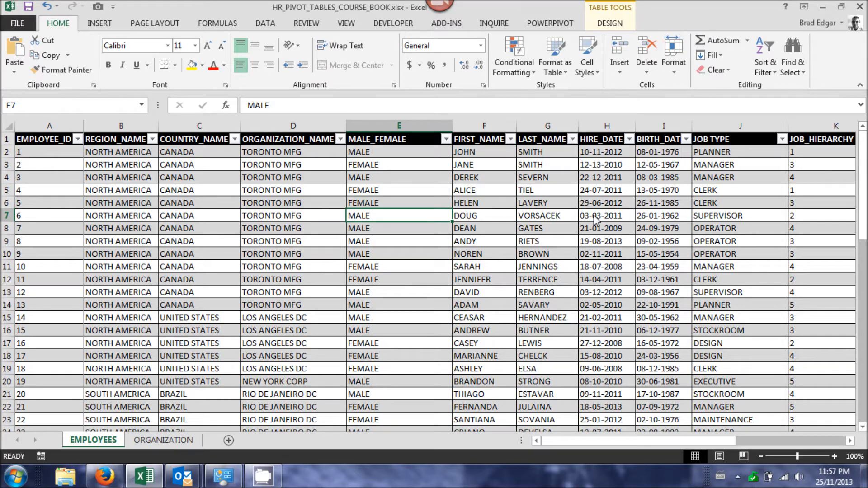
Step: Check the table name assigned to the employee data in the table's design properties
click(185, 332)
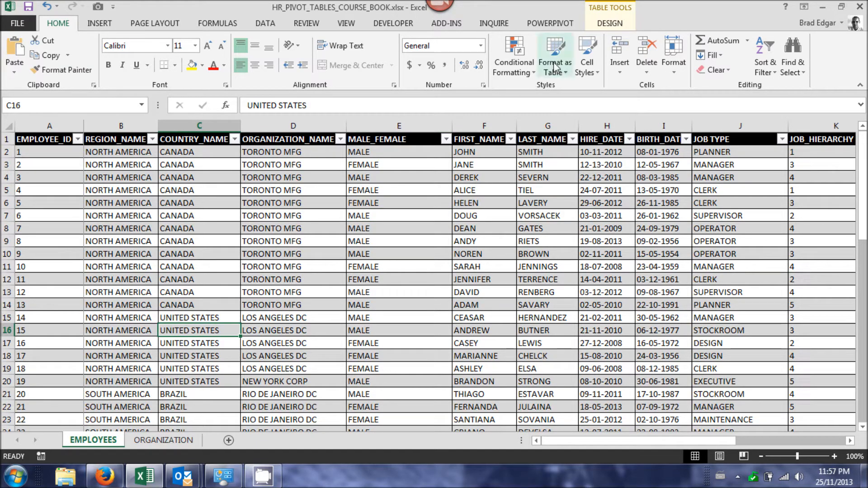
click(608, 24)
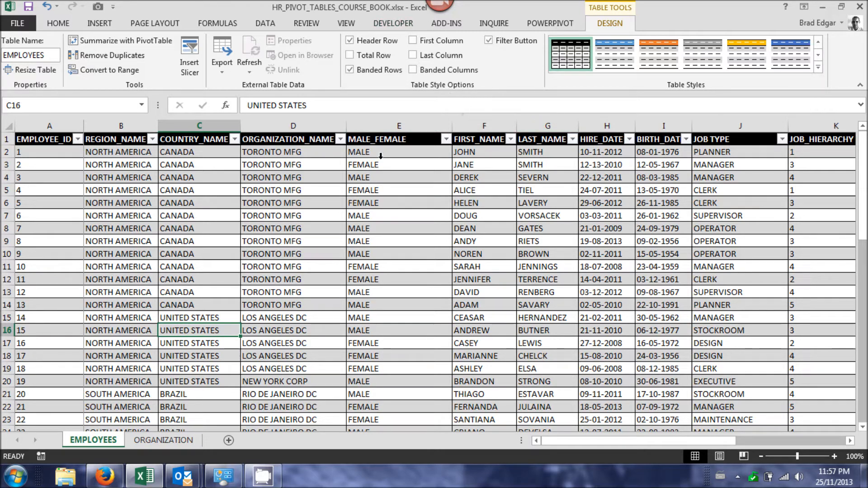
click(48, 55)
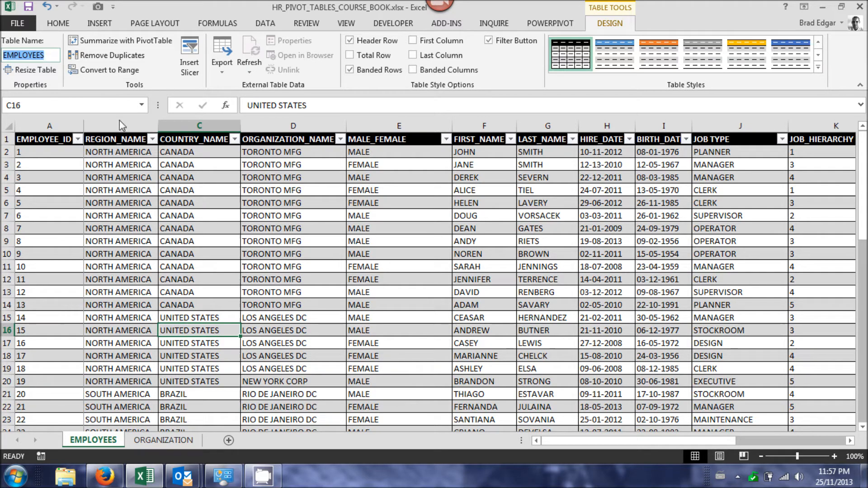
click(114, 230)
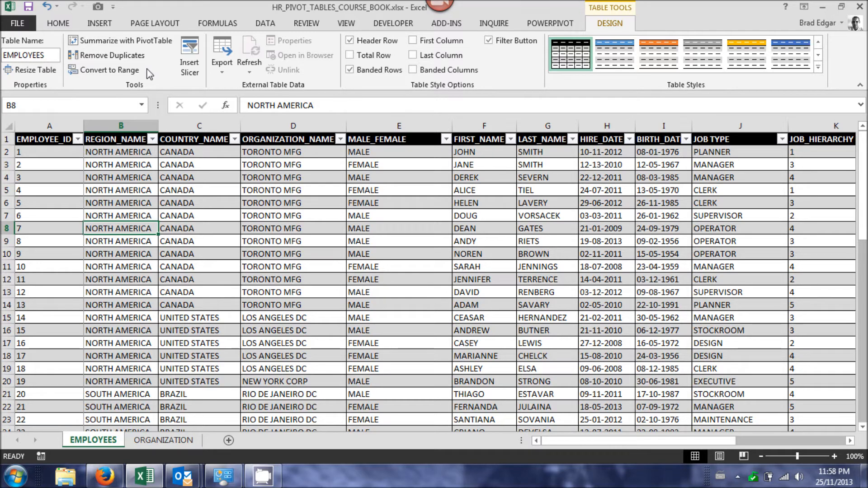
Step: Create a PivotTable from the EMPLOYEES table on a new worksheet
click(139, 45)
click(402, 228)
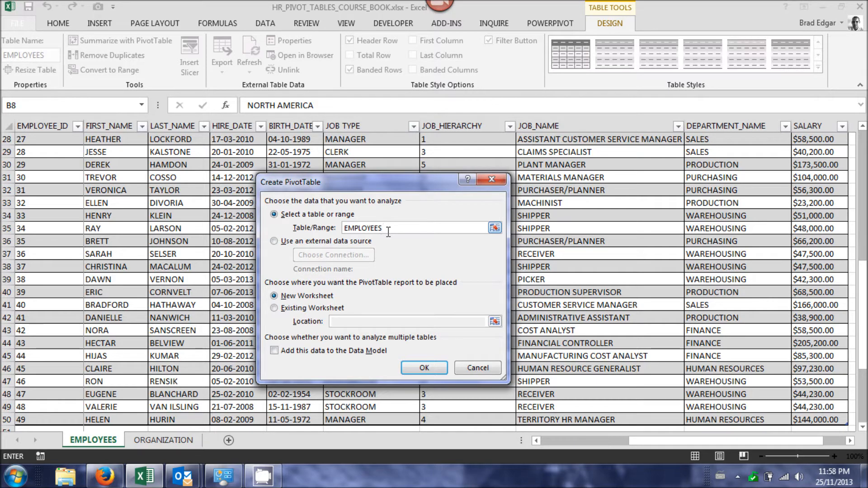
click(429, 368)
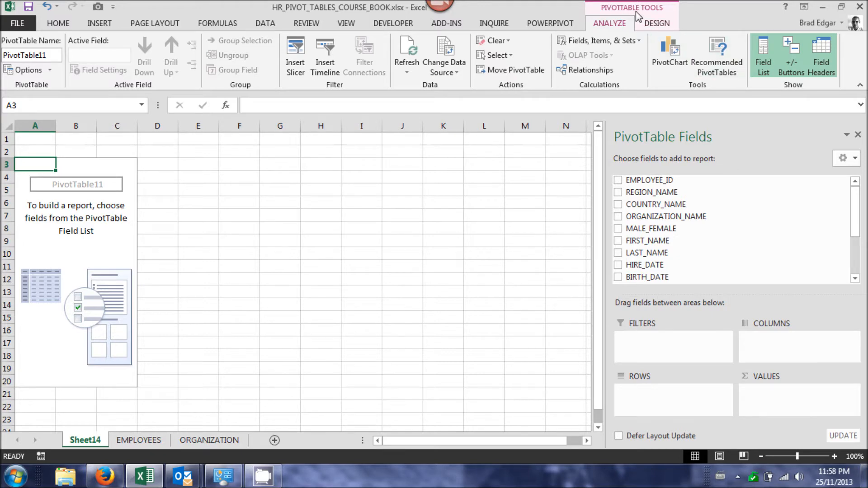
Step: Rename the new PivotTable as SALARY_BY_COUNTRY_AVG
click(241, 178)
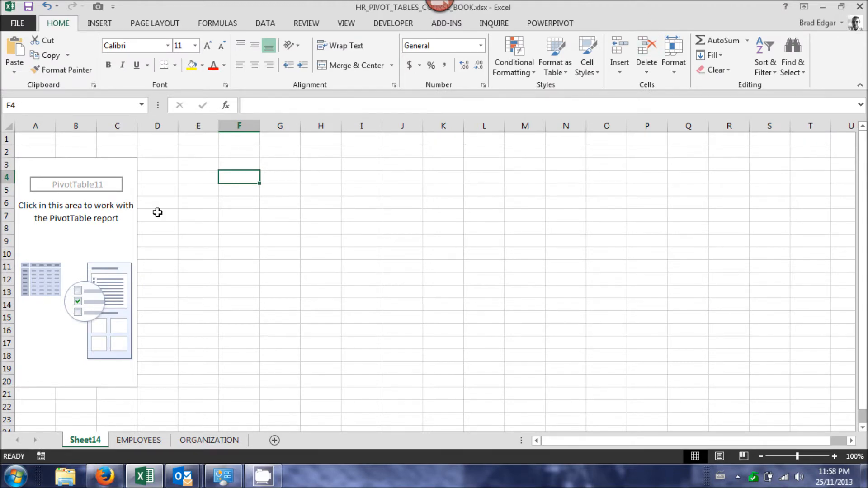
click(36, 164)
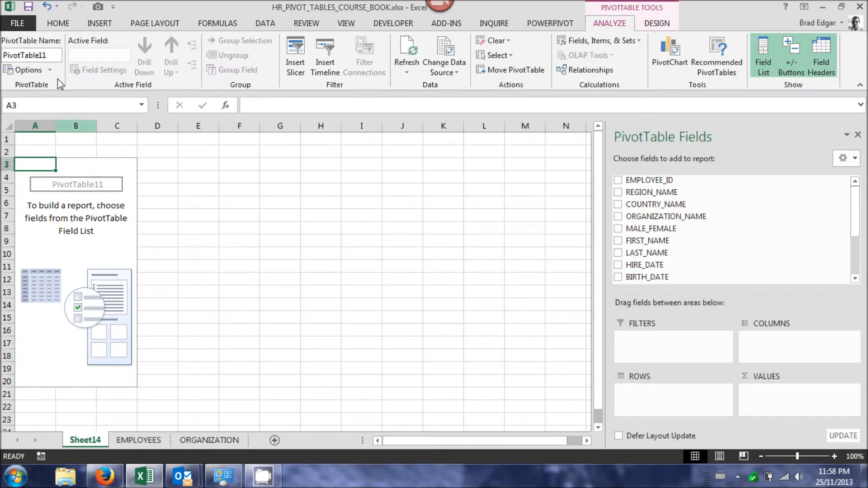
click(54, 55)
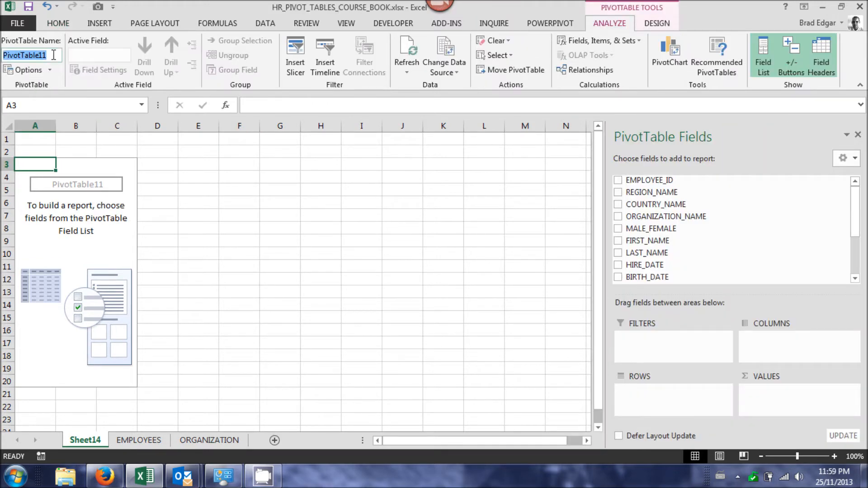
text(S)
text(ALARY_BY_)
text(COUNTRY)
text(_AVG)
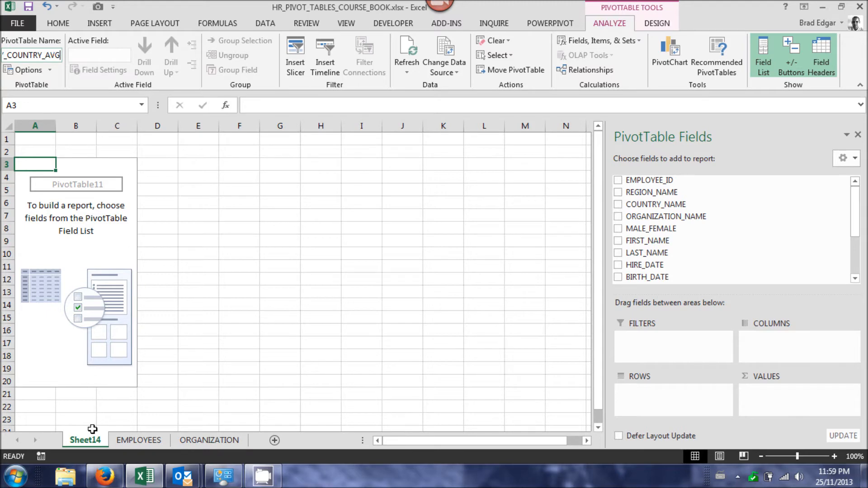
Step: Rename the PivotTable's worksheet as SALARY_BY_COUNTRY
right_click(85, 449)
click(120, 328)
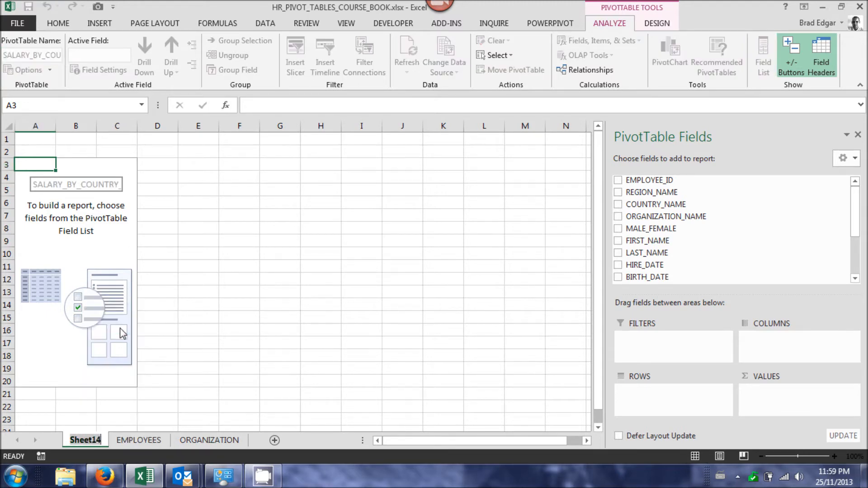
text(SALARYB)
key(BackSpace)
text(+BY)
key(BackSpace)
key(BackSpace)
key(BackSpace)
text(_BY_COUNTRY)
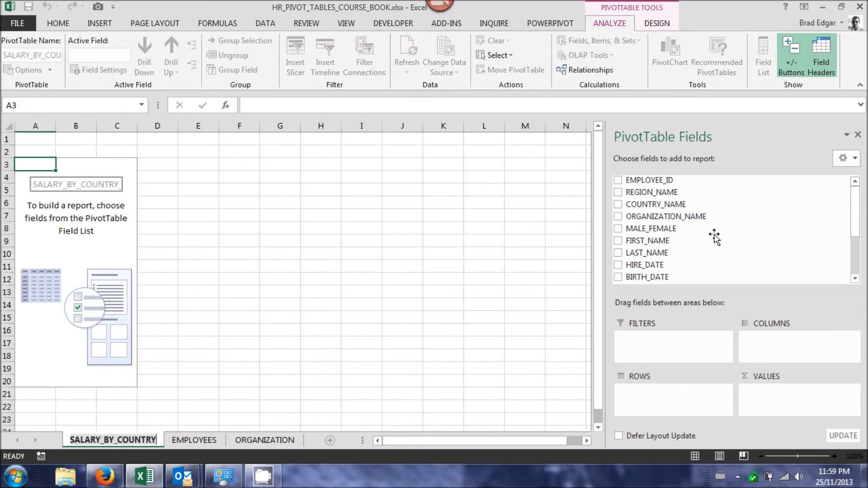
Step: Add COUNTRY_NAME to the PivotTable's rows and SALARY to its values
drag(668, 204, 630, 397)
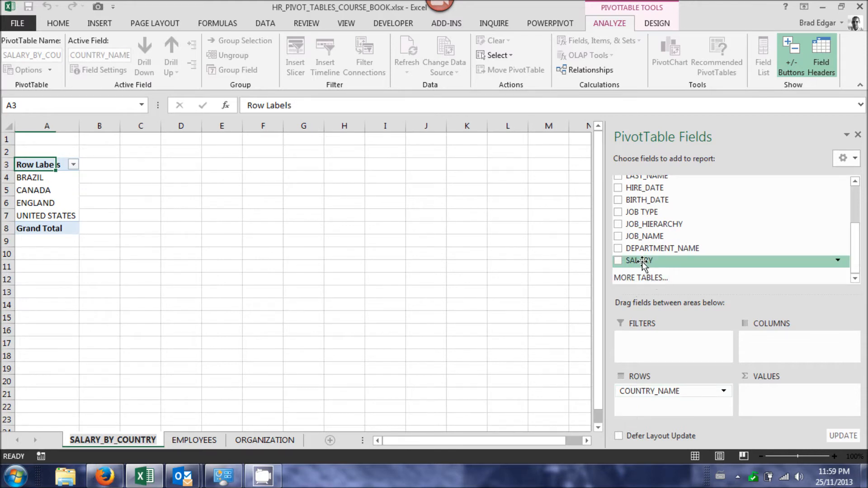
drag(642, 261, 786, 390)
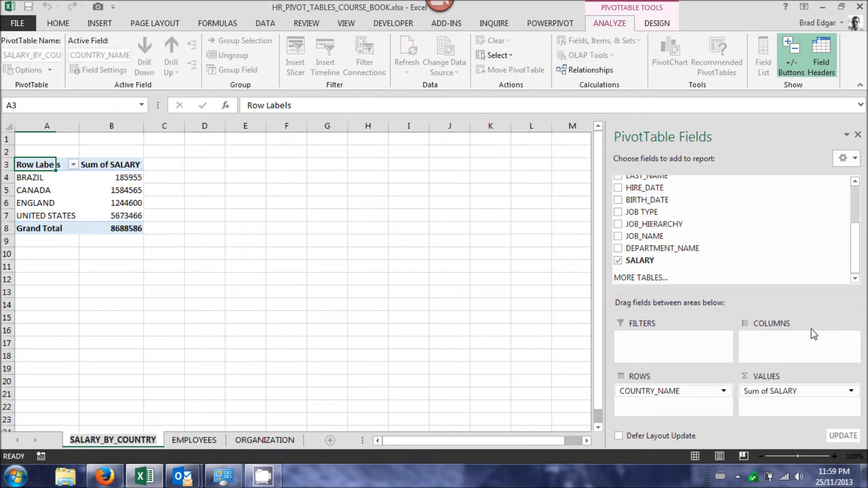
click(851, 391)
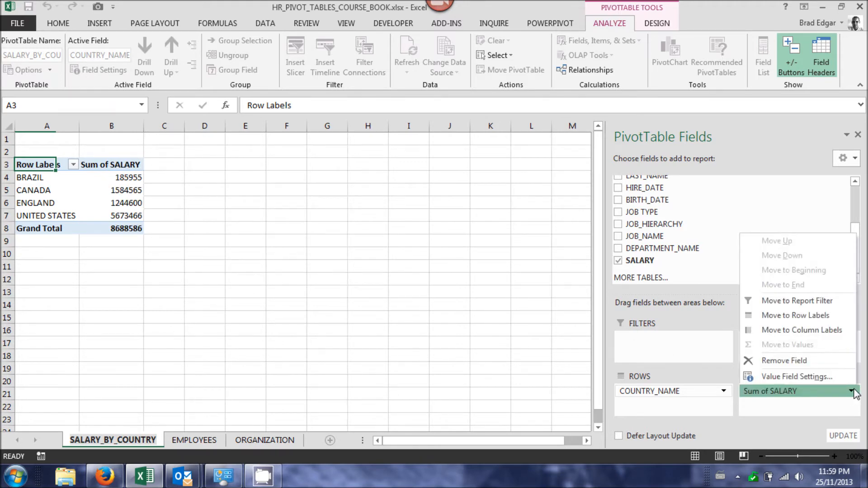
click(786, 405)
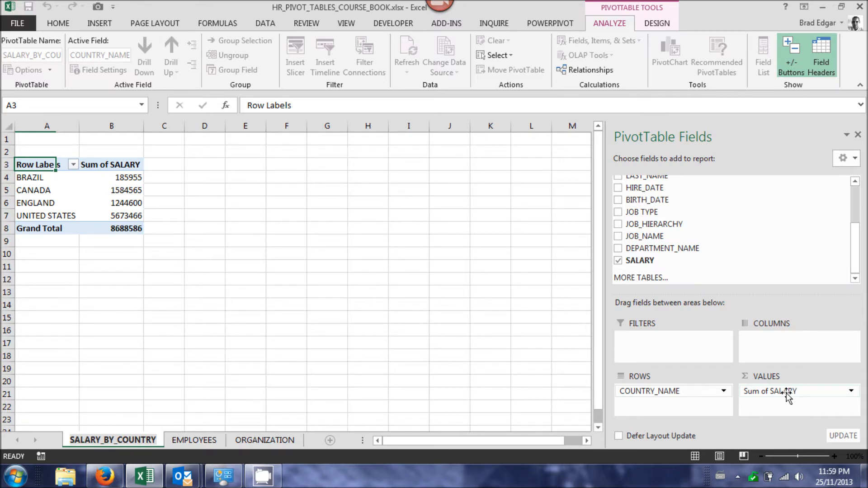
Step: Summarize the SALARY value field by Average and give it the Currency number format
click(853, 392)
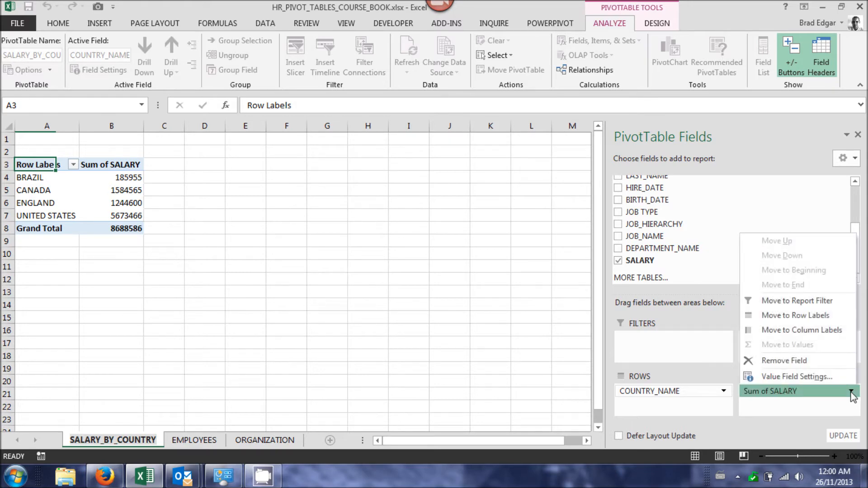
click(810, 379)
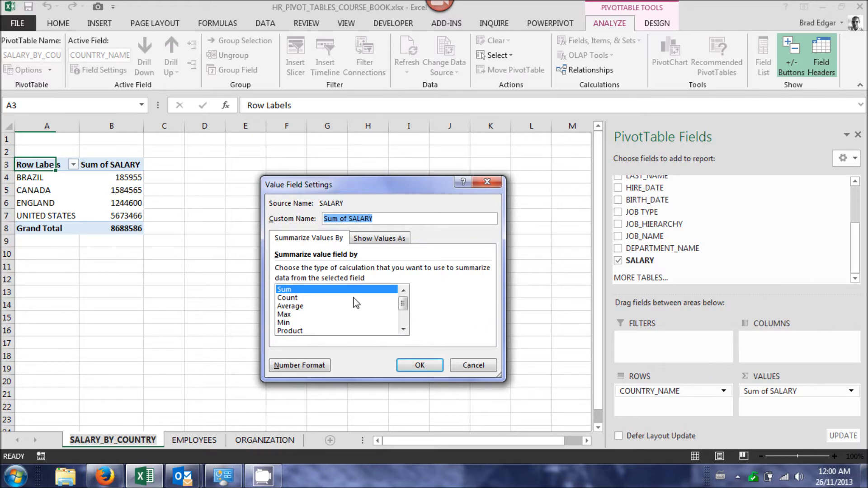
click(300, 307)
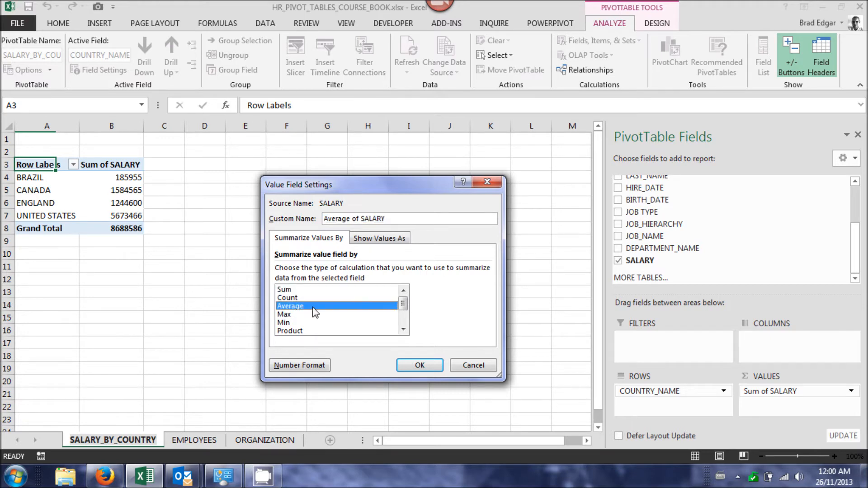
click(305, 368)
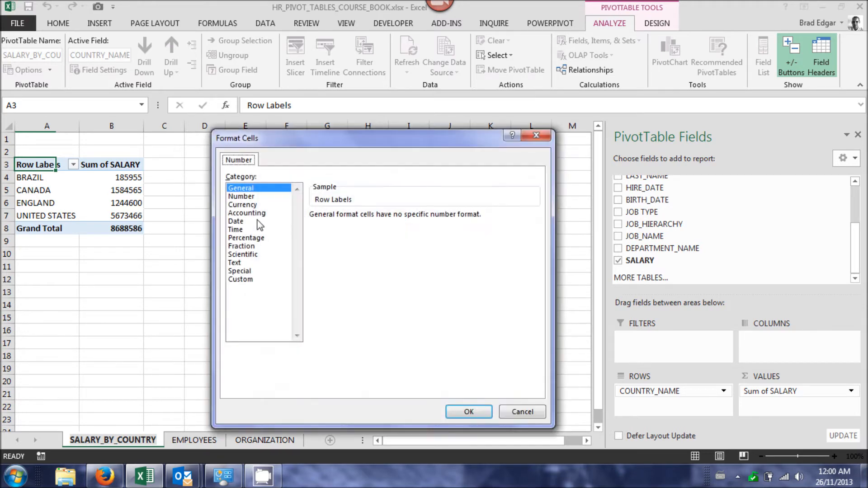
click(251, 206)
click(471, 412)
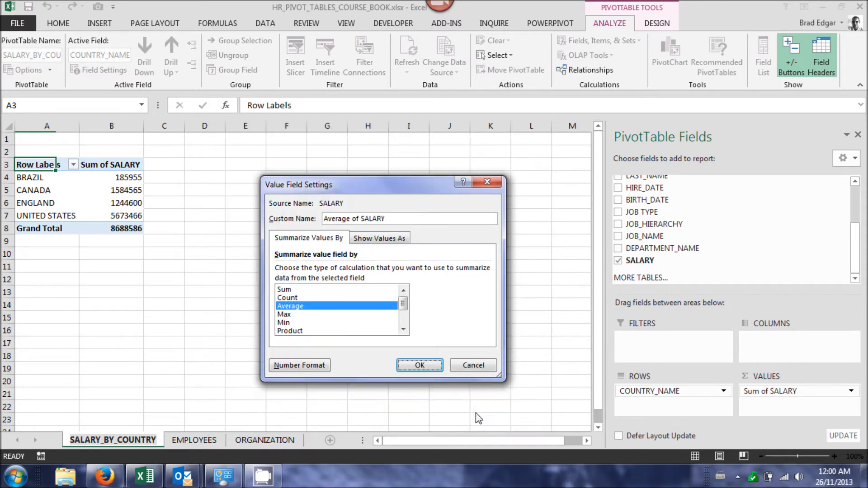
click(434, 365)
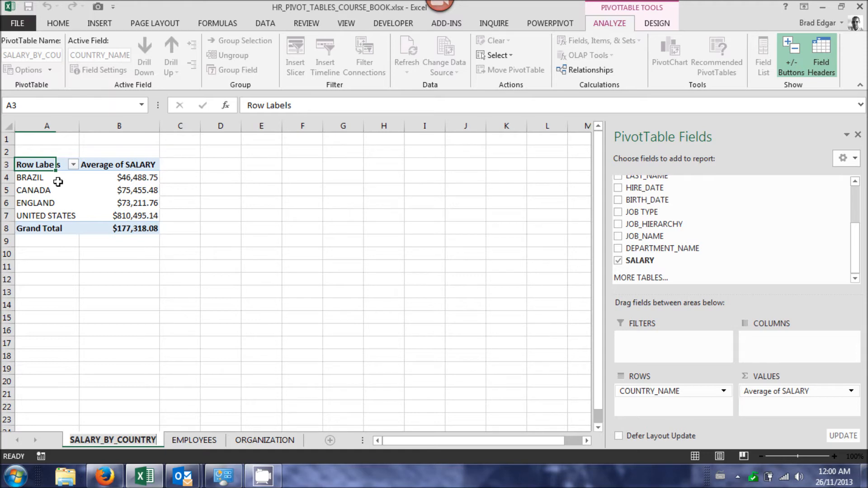
click(33, 178)
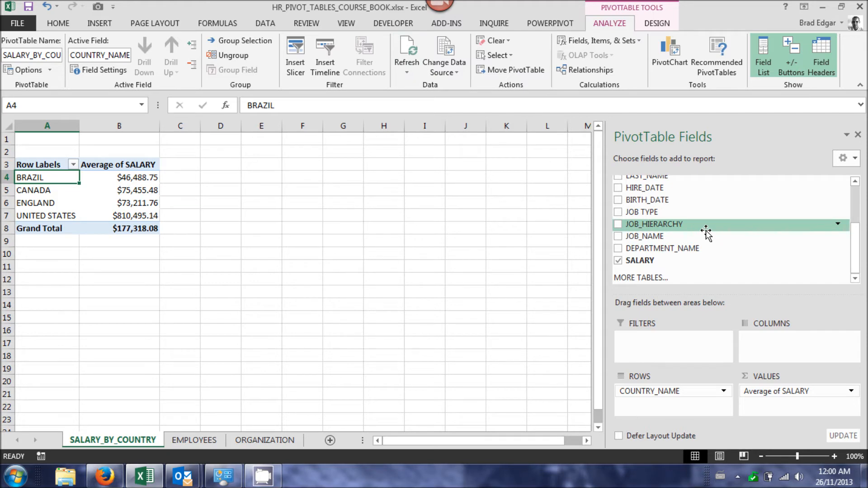
Step: Add a new row at the end of the table on the EMPLOYEES sheet and enter the next sequential employee ID
click(189, 443)
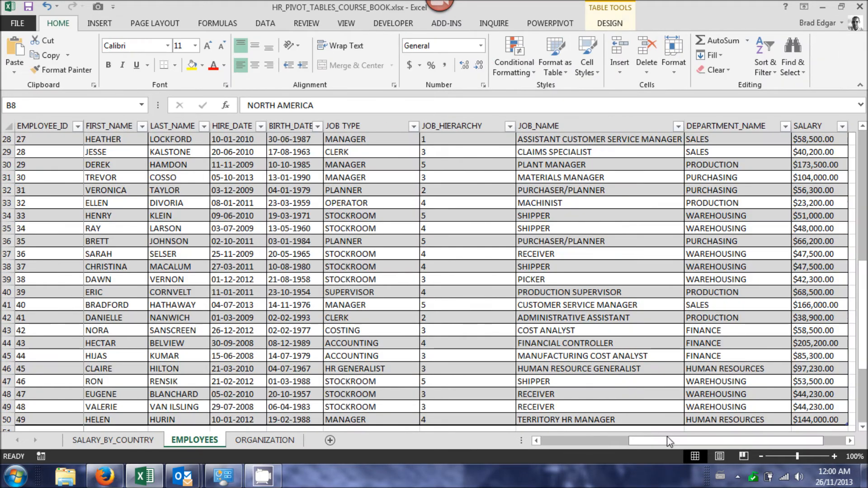
scroll(663, 441, right, 1)
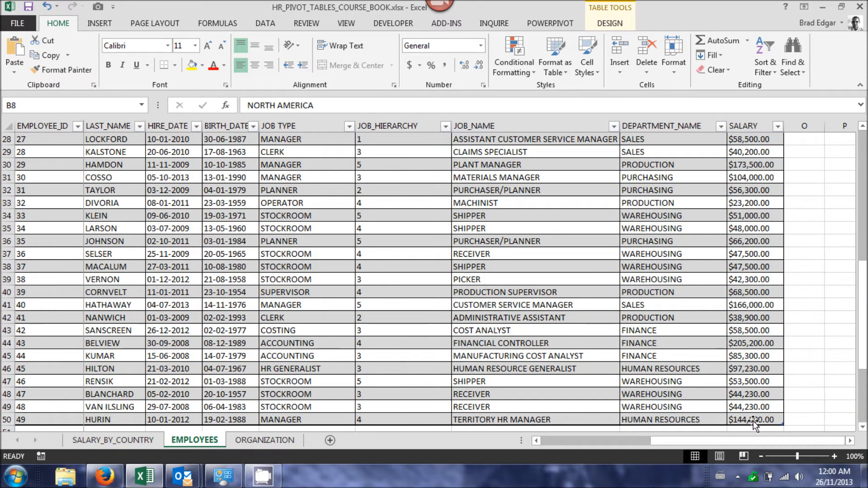
click(776, 422)
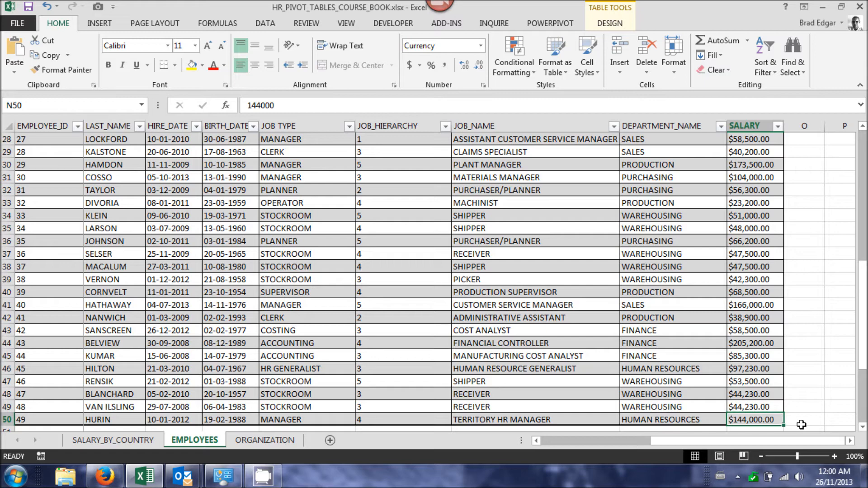
key(Tab)
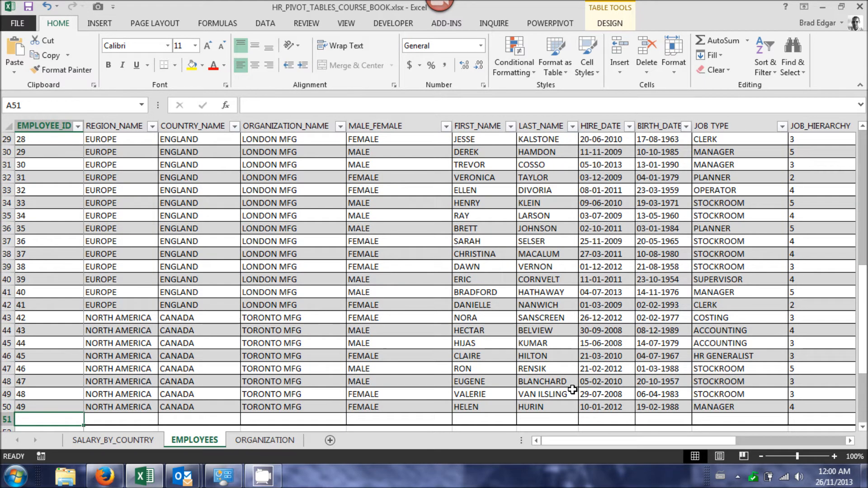
text(50)
key(Tab)
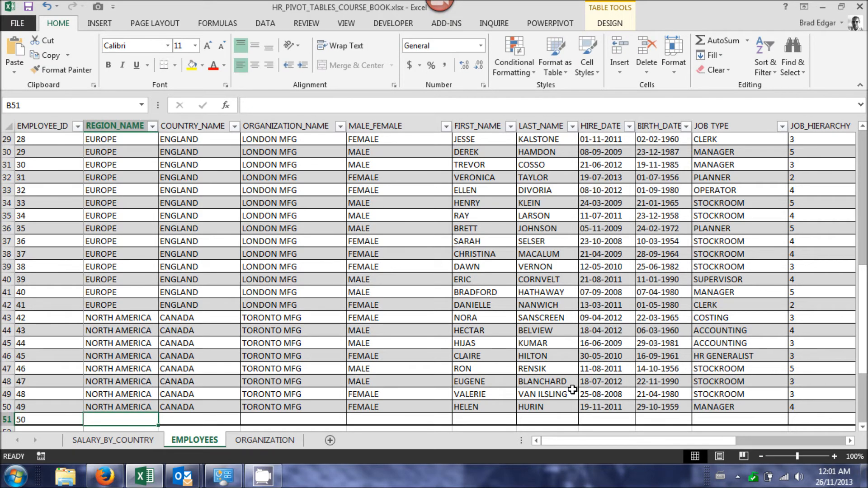
Step: Fill the new row's region with EUROPE, country with FRANCE, organization with VERSAILLES DC and gender with MALE
text(EUROPE)
key(Tab)
text(FRANCE)
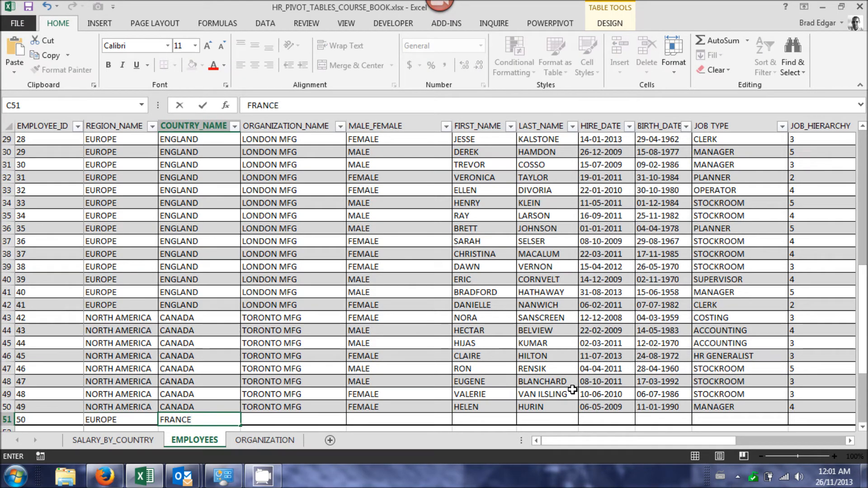
key(Tab)
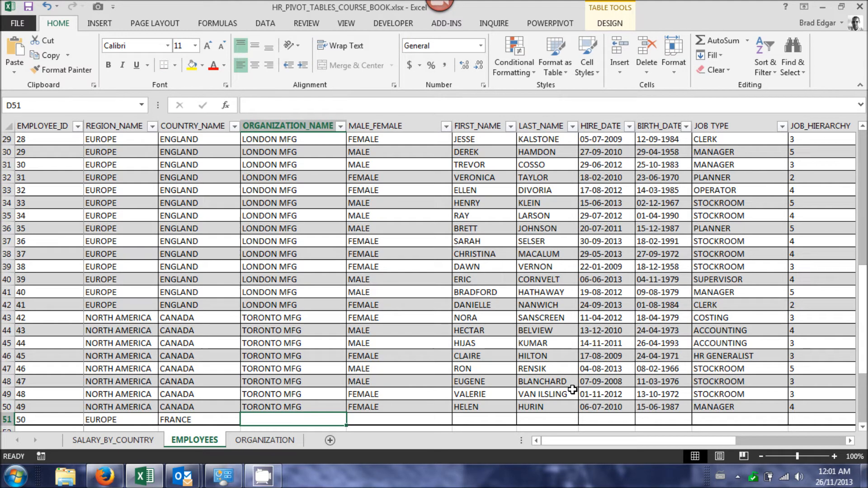
text(VERSAILLES DC)
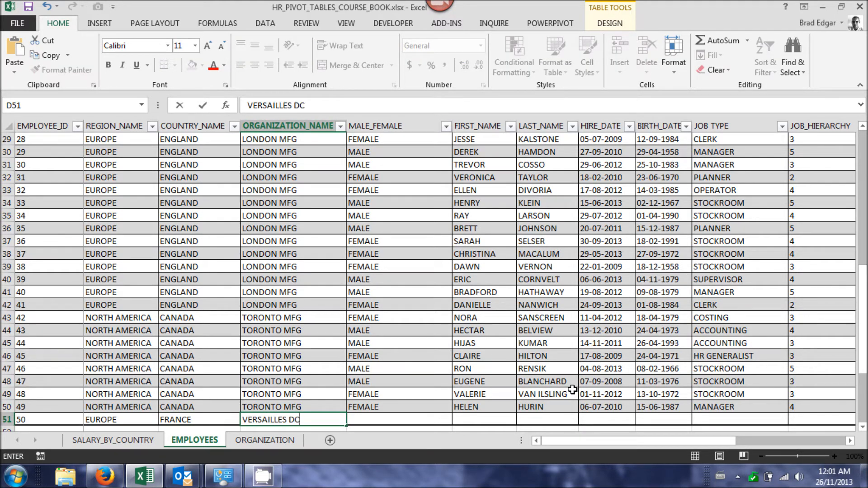
key(Tab)
text(MALE)
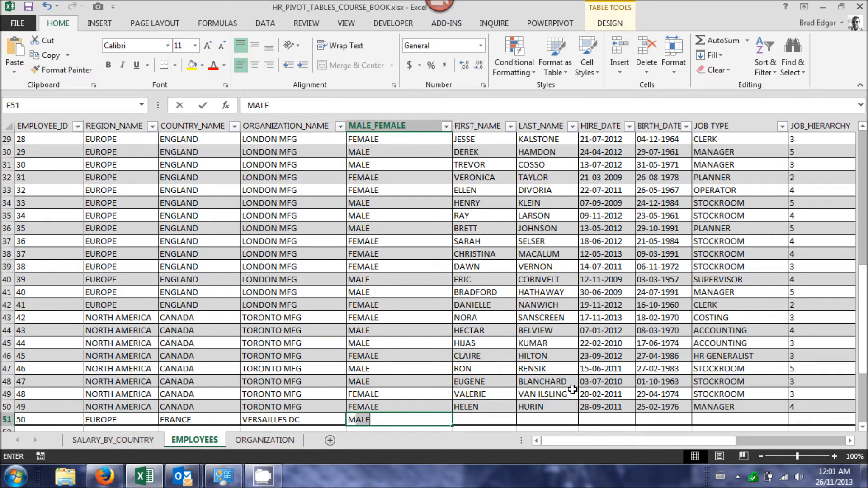
Step: Enter the new employee's first and last name, and fill the HIRE_DATE formula down from the row above
key(Tab)
text(GUY)
key(Tab)
text(GUILMETTES)
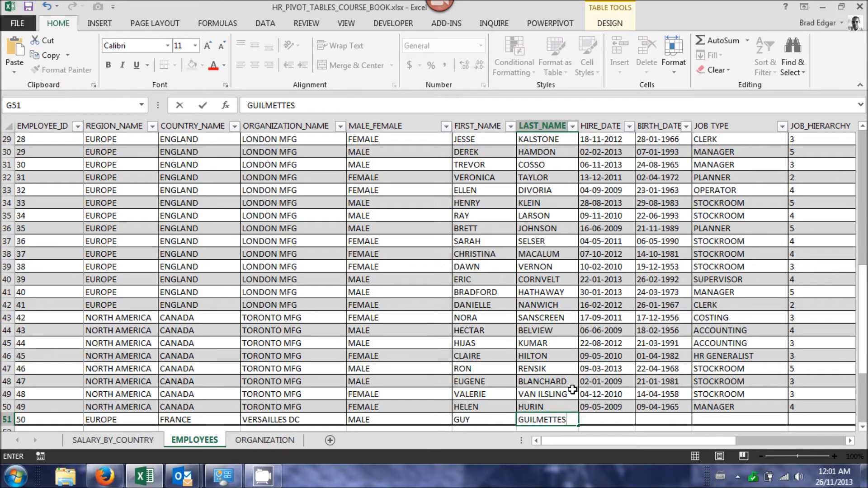
key(Tab)
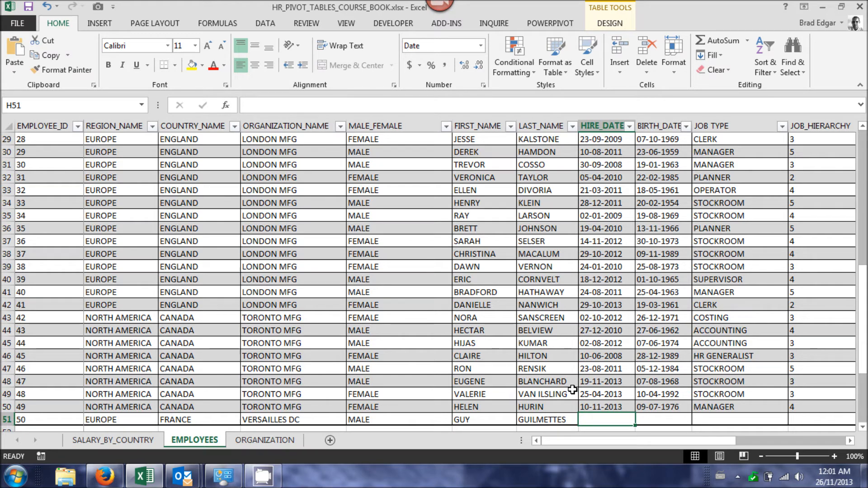
key(ctrl+d)
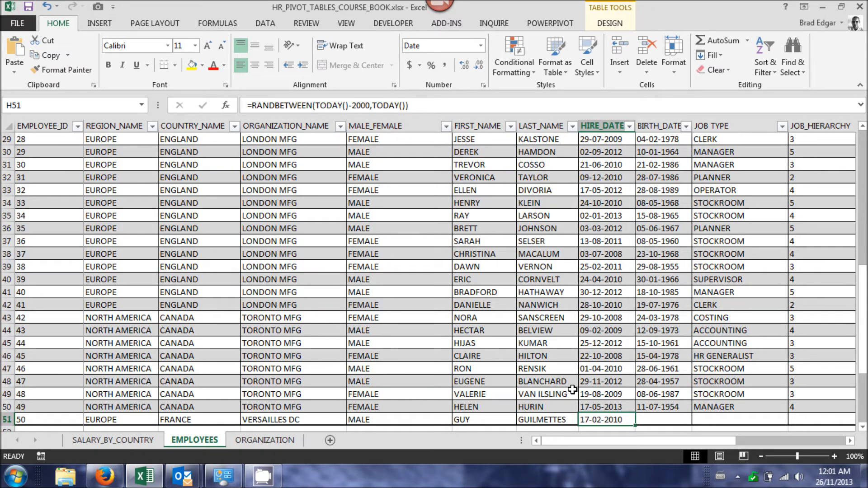
Step: Fill the new employee's BIRTH_DATE, JOB TYPE and JOB_HIERARCHY cells down from the row above
key(Right)
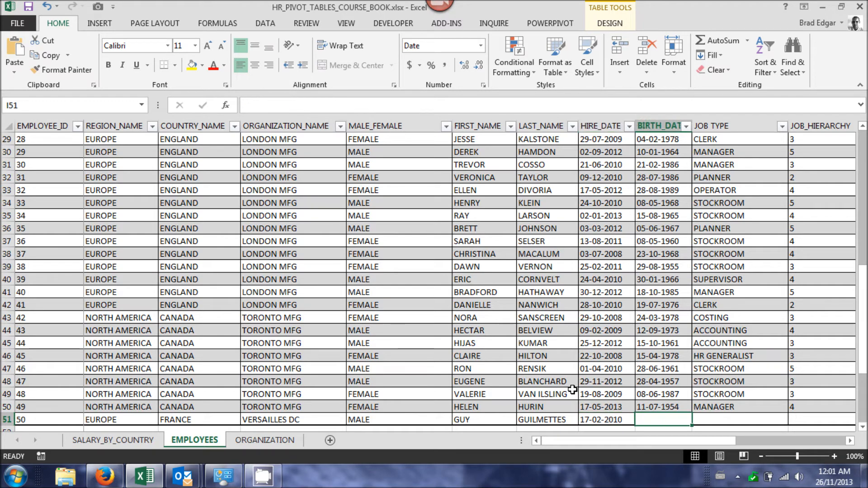
key(ctrl+d)
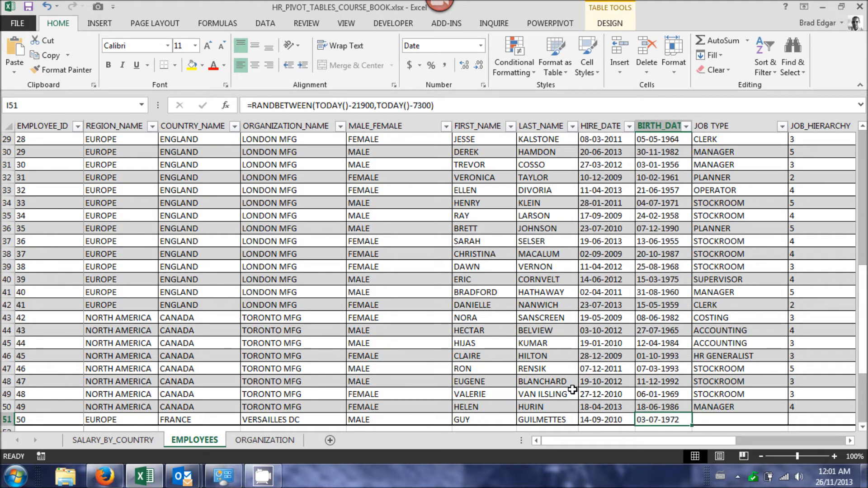
key(Right)
key(ctrl+d)
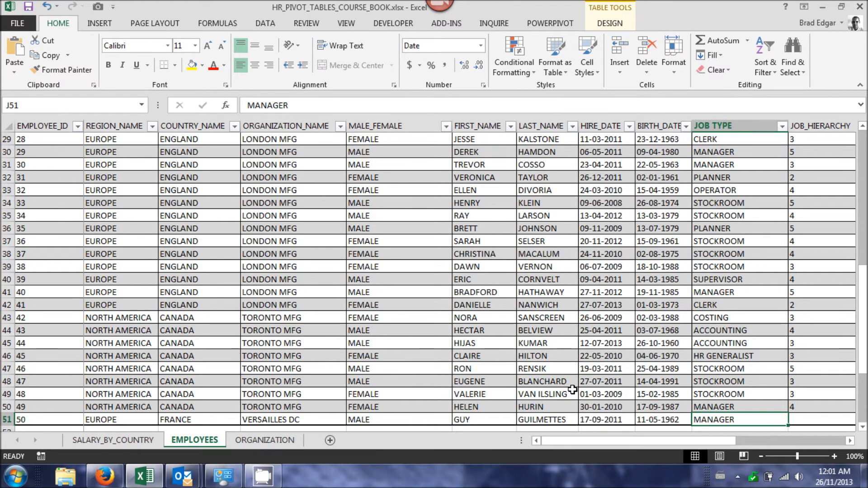
key(Right)
key(ctrl+d)
Step: Enter NATIONAL SALES MANAGER as the new employee's job name, SALES as the department and 205,000 as the salary
key(Right)
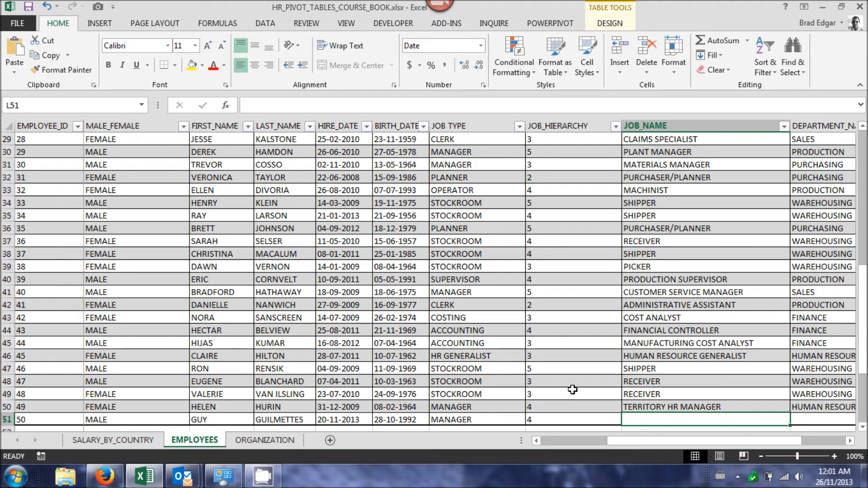
text(NATIONAL SALES MANAGER)
key(Tab)
text(SALES)
key(Tab)
text(205)
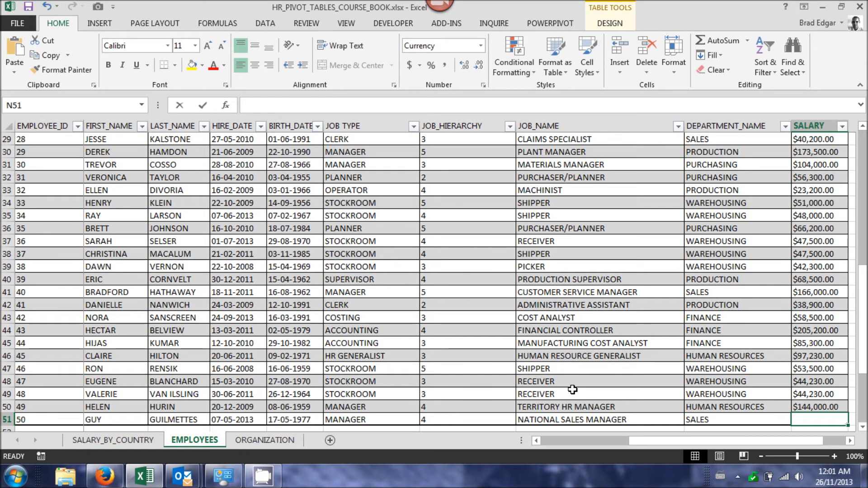
text(,000)
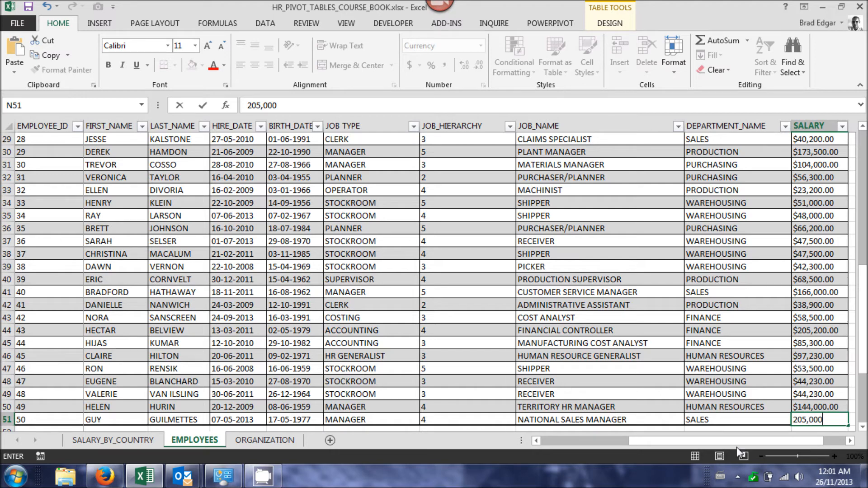
Step: Add an UPDATED_DATE column to the table directly after SALARY and widen it to fit more of its header
click(849, 441)
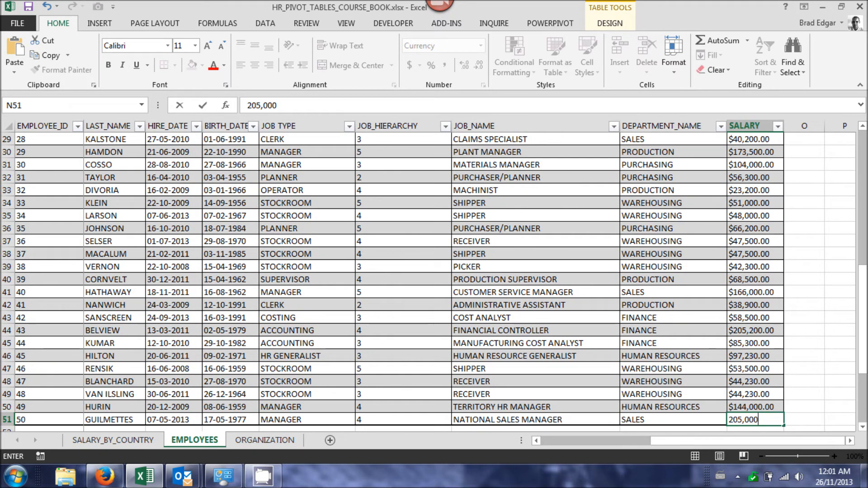
drag(863, 308, 863, 175)
click(802, 141)
text(UPDATED_DATE)
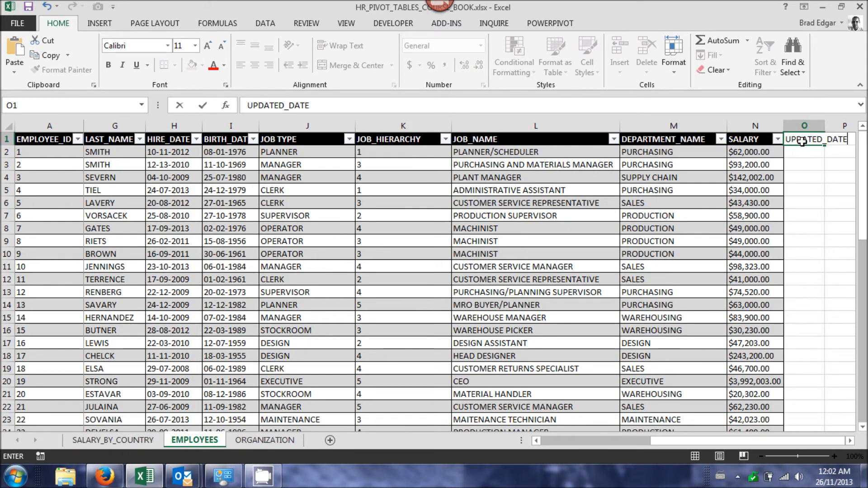
key(Return)
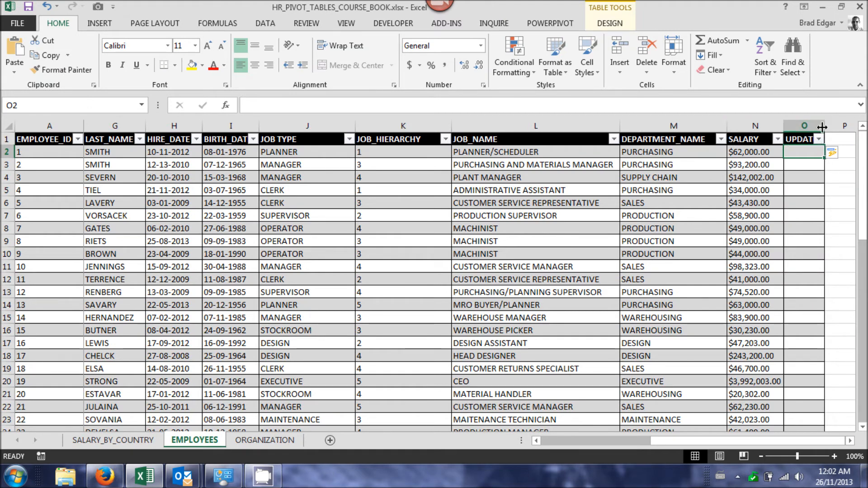
drag(824, 127, 854, 127)
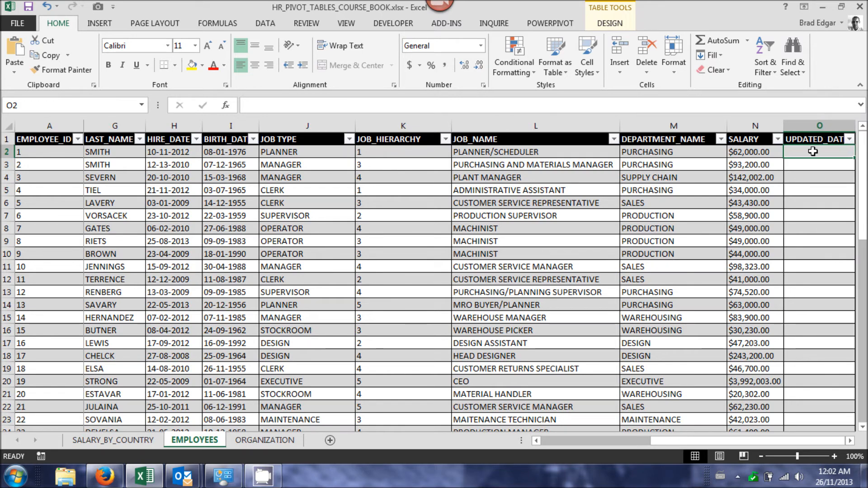
Step: Fill the UPDATED_DATE column with the formula =RANDBETWEEN(TODAY()-2000,TODAY())
text(=R)
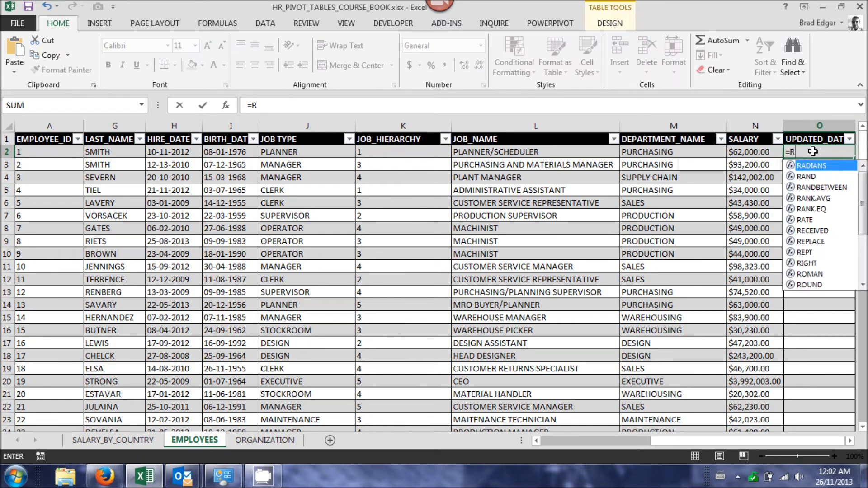
text(ANDBETWEEN()
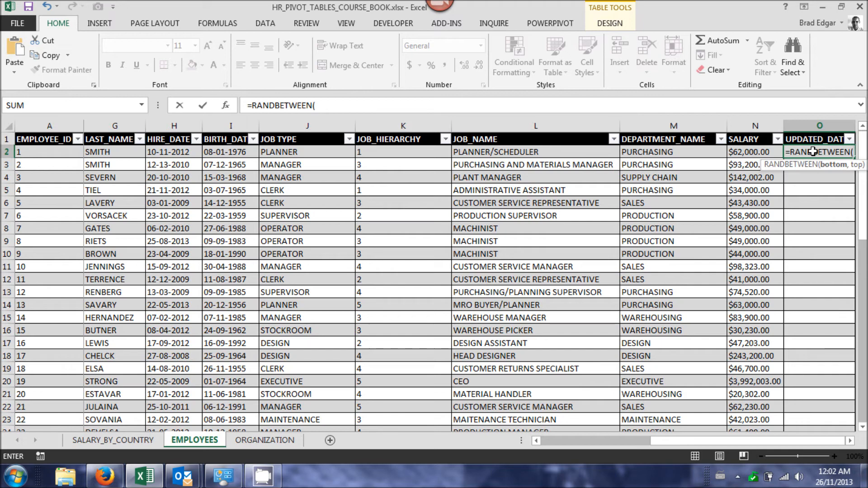
text(TODAY()-)
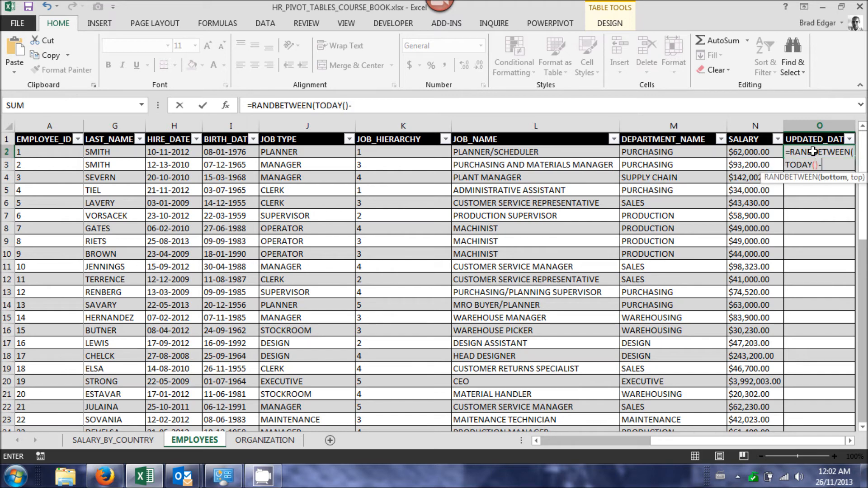
text(2200,TODAY()))
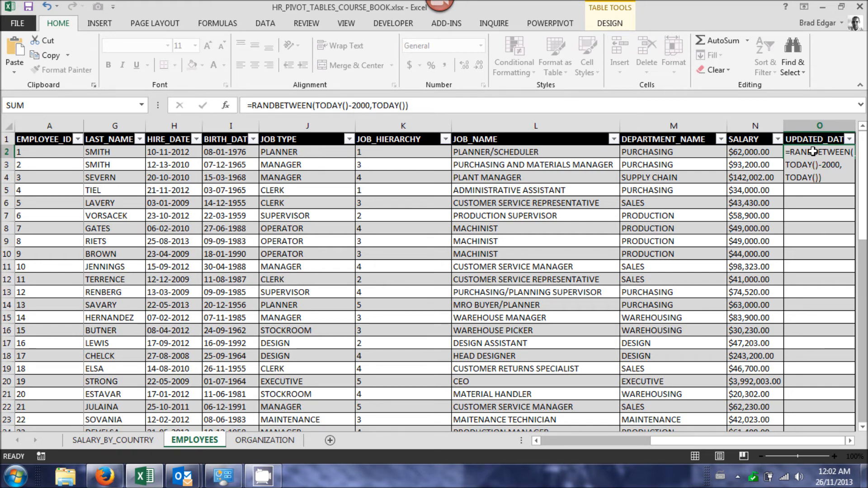
key(Return)
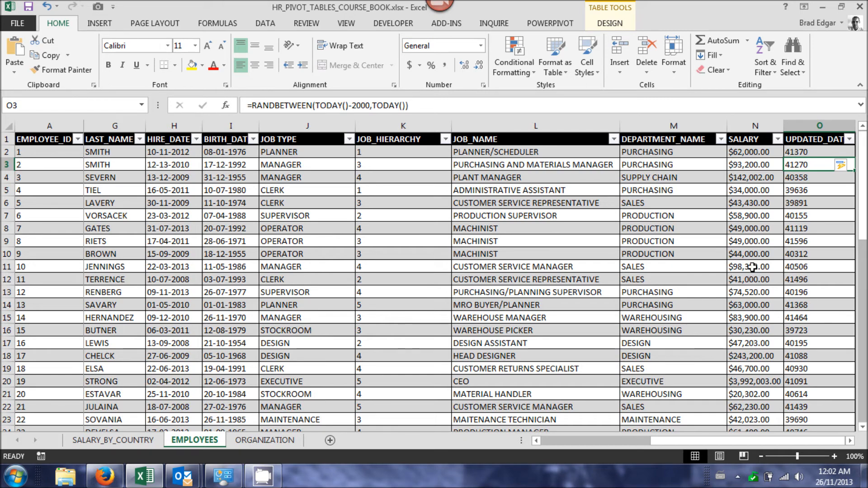
Step: Format the whole UPDATED_DATE column as Short Date and check it down to the table's last row
click(822, 124)
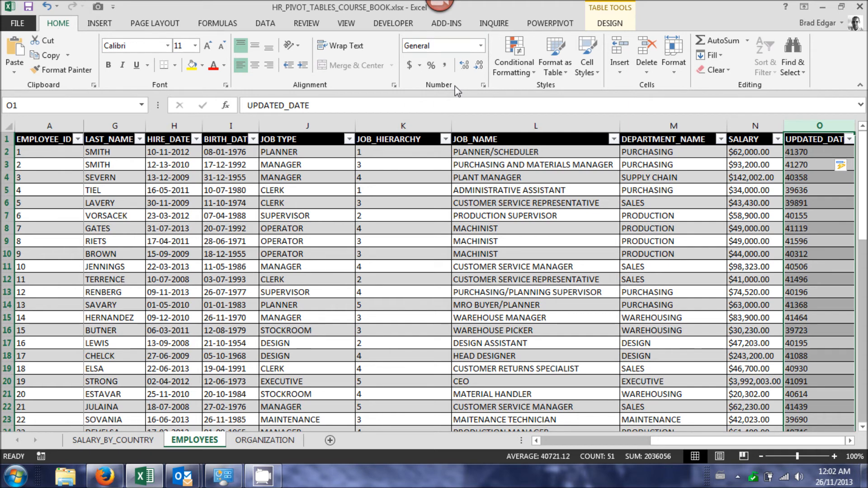
click(481, 46)
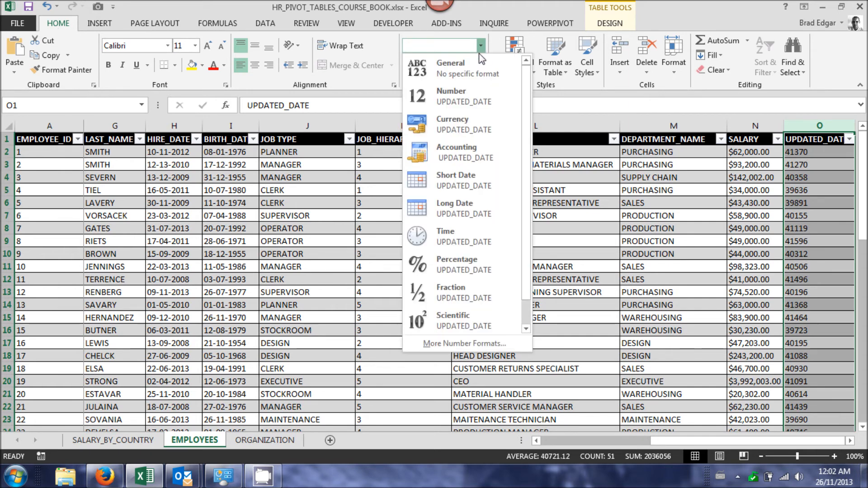
click(473, 182)
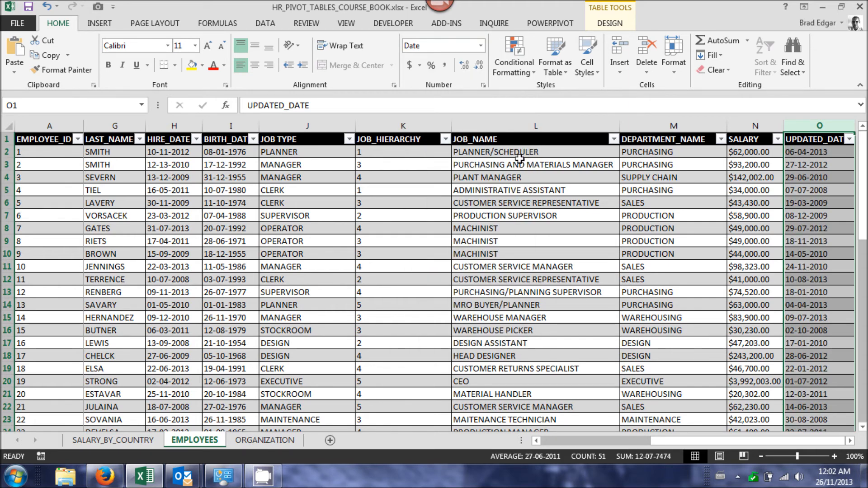
drag(866, 224, 863, 378)
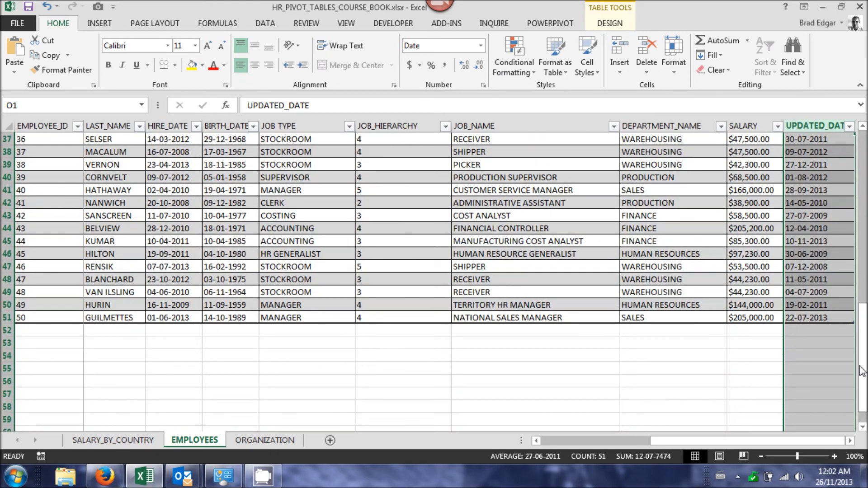
drag(864, 323, 864, 212)
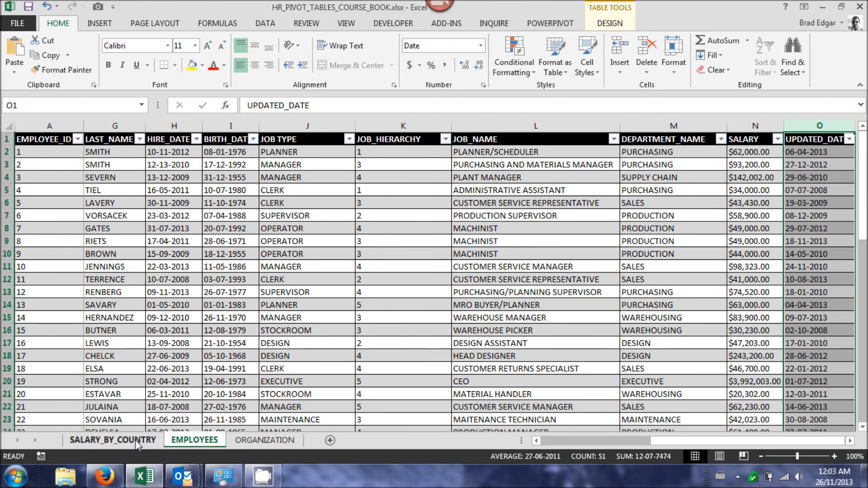
Step: Check which source table the PivotTable on the SALARY_BY_COUNTRY sheet uses, without changing it
click(113, 440)
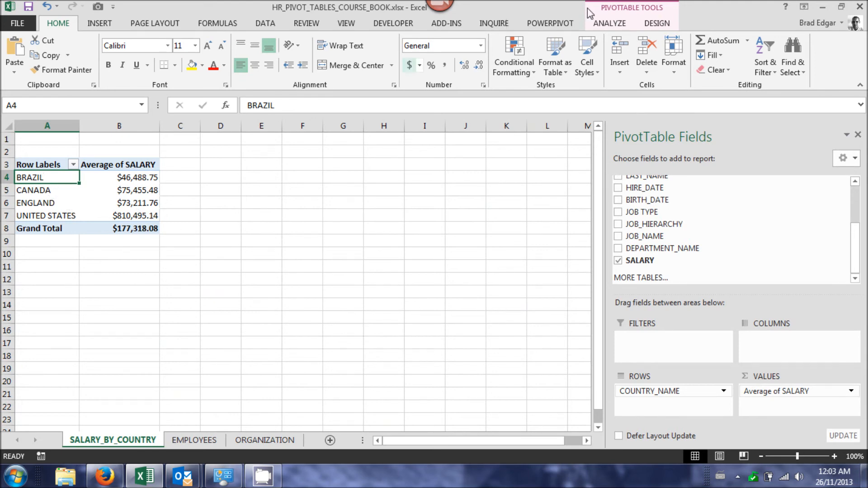
click(606, 23)
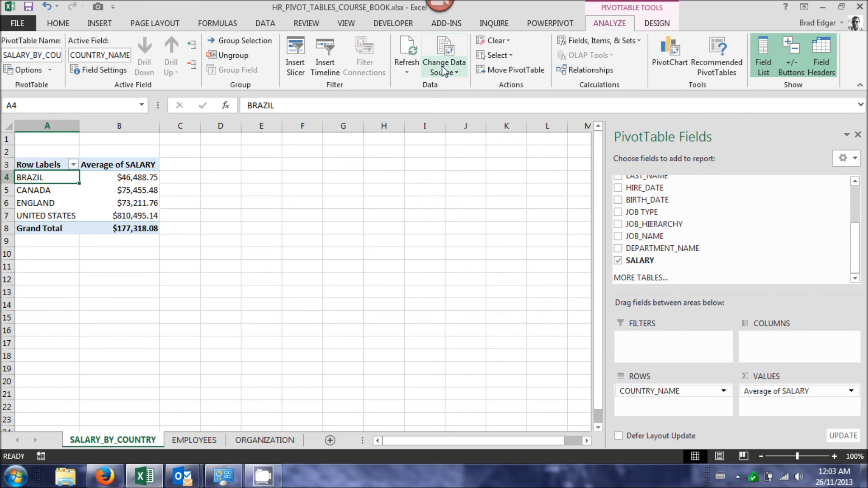
click(454, 73)
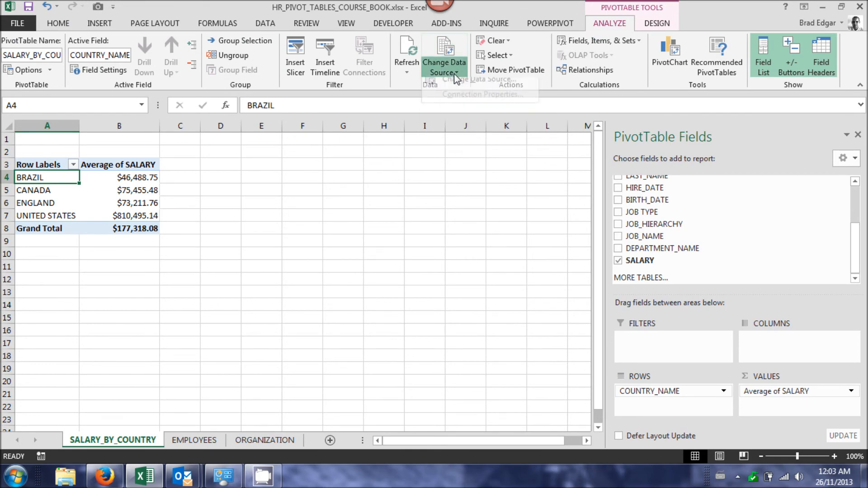
click(463, 85)
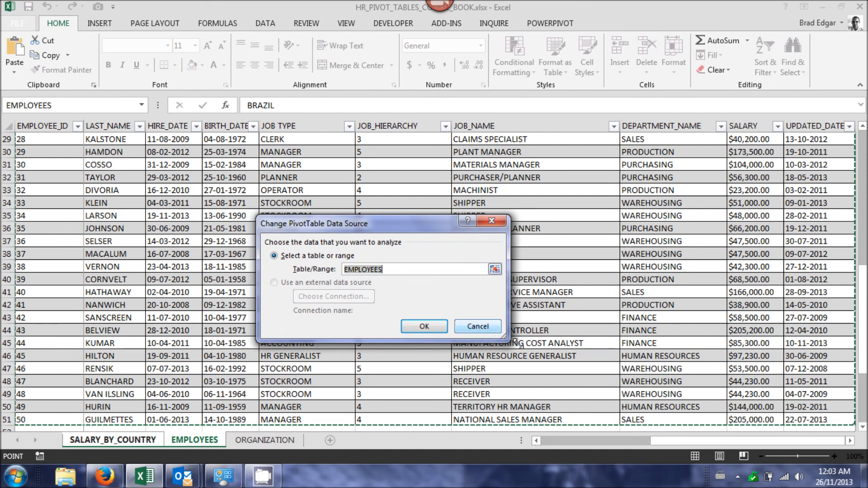
click(485, 328)
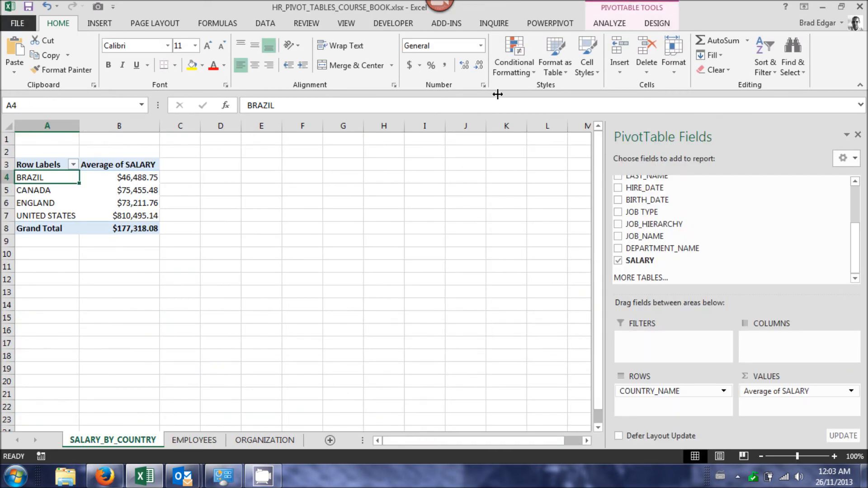
Step: Refresh the PivotTable from its source table and select the average salary for FRANCE
click(614, 25)
click(408, 75)
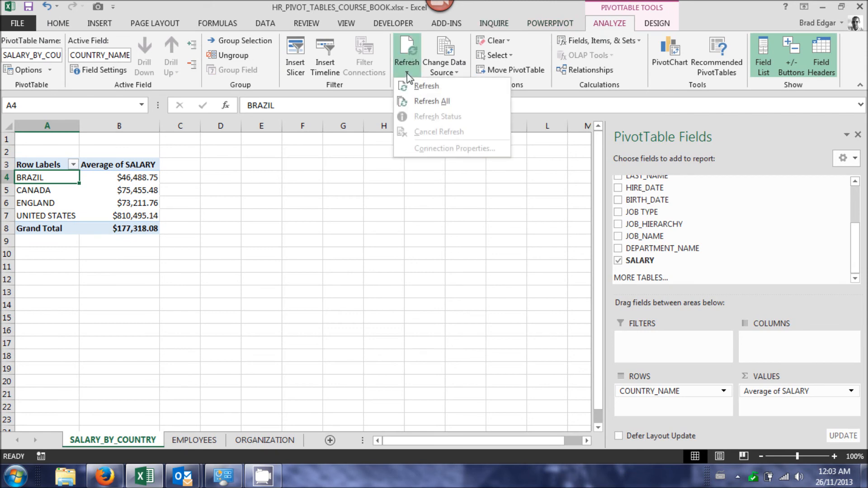
click(425, 86)
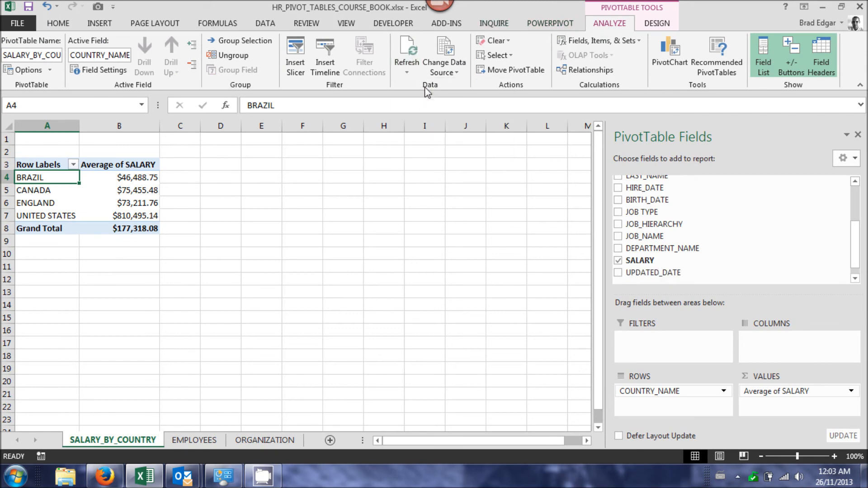
click(132, 231)
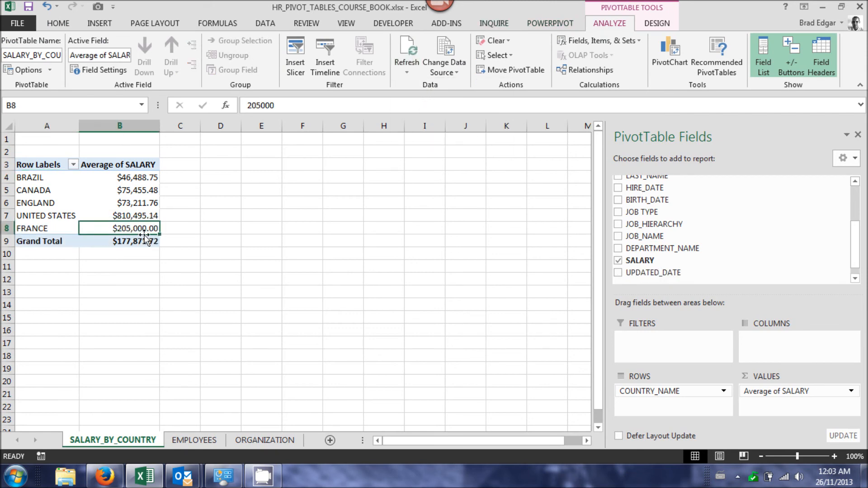